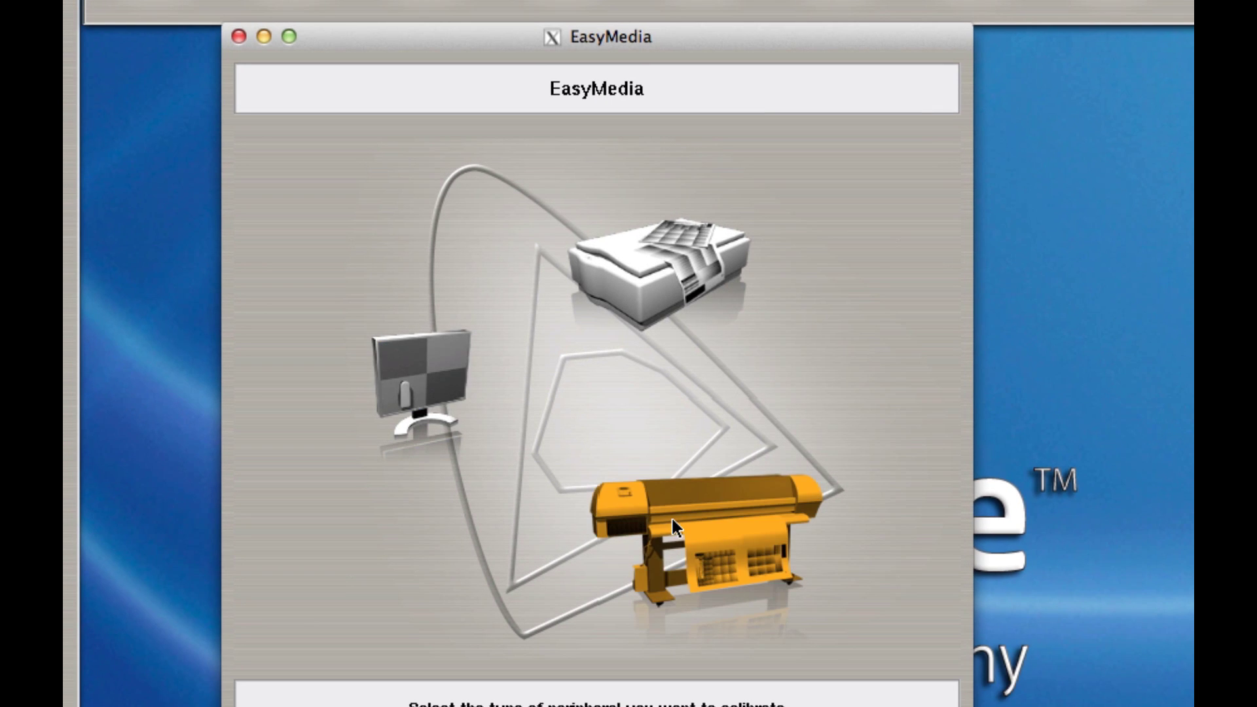
# - Choose the printer as the peripheral and open the StylusPro9900 media list
pyautogui.click(671, 516)
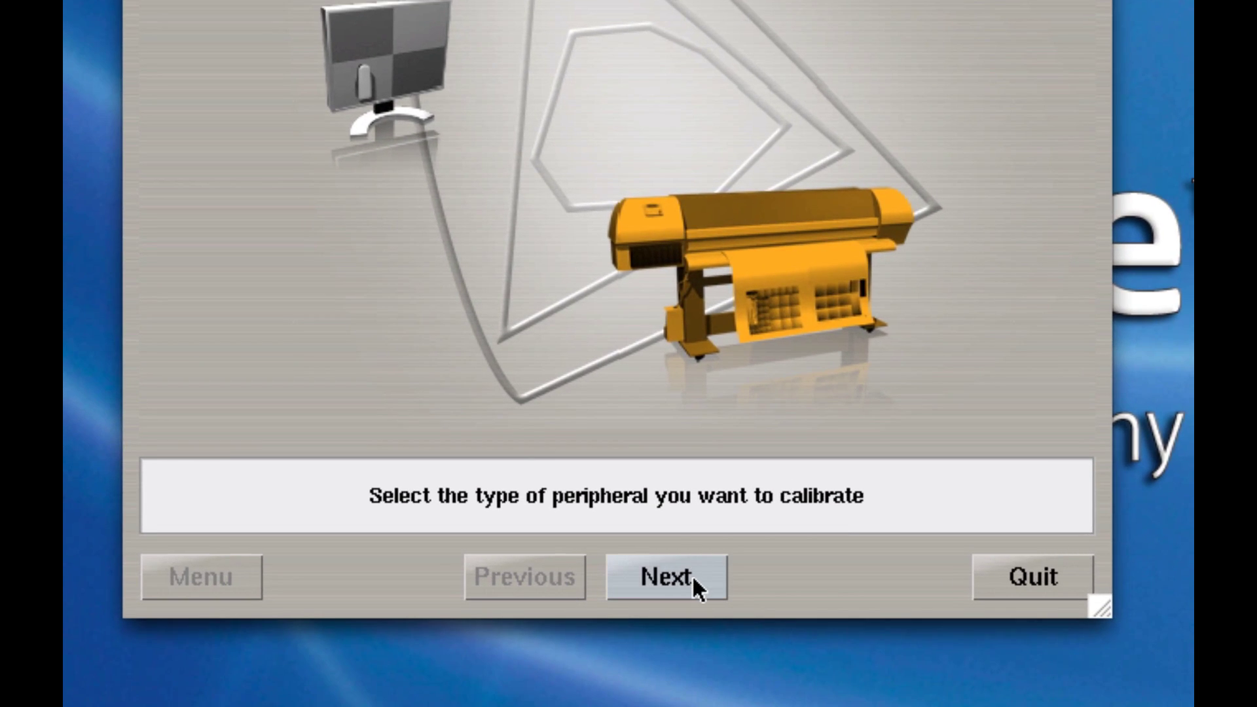
pyautogui.click(692, 575)
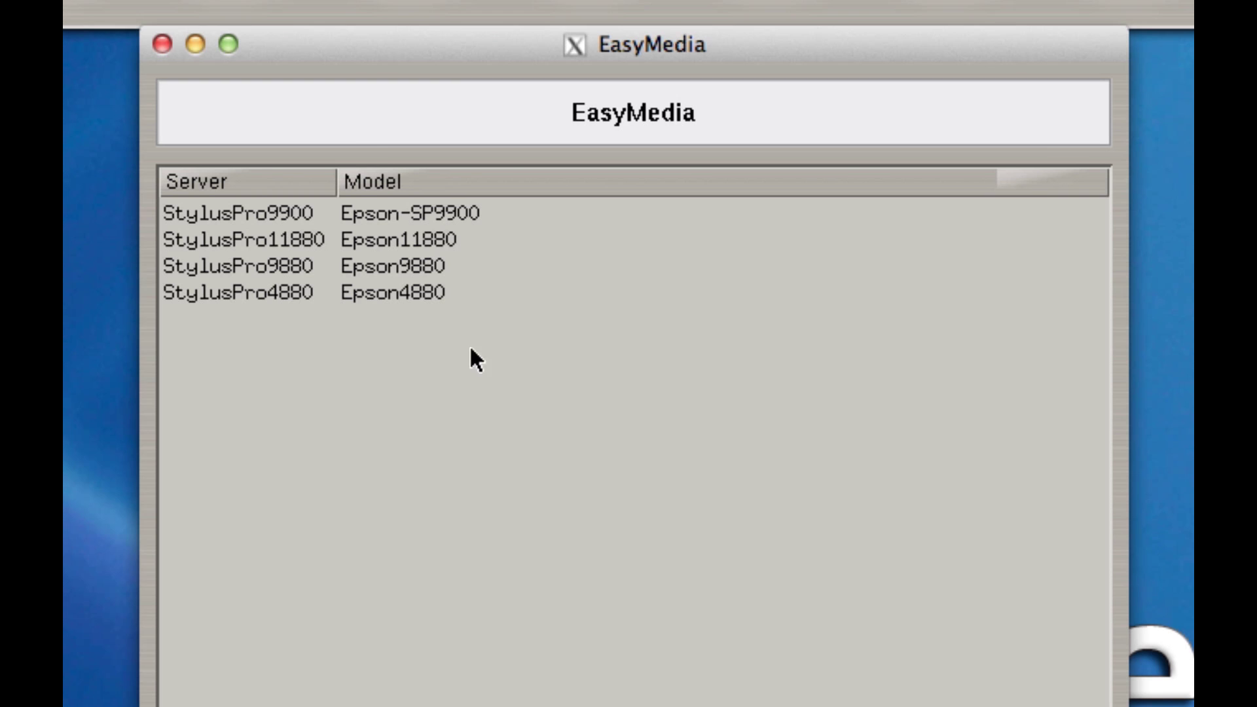
pyautogui.click(295, 214)
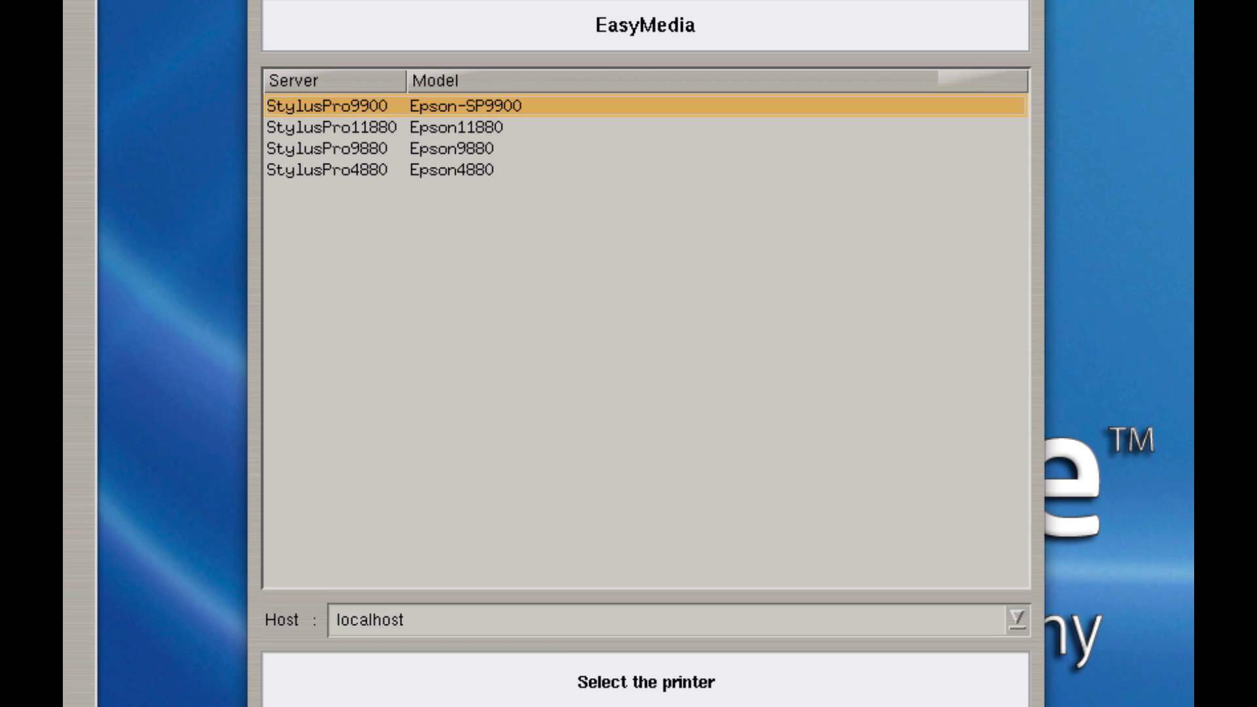
pyautogui.press('Return')
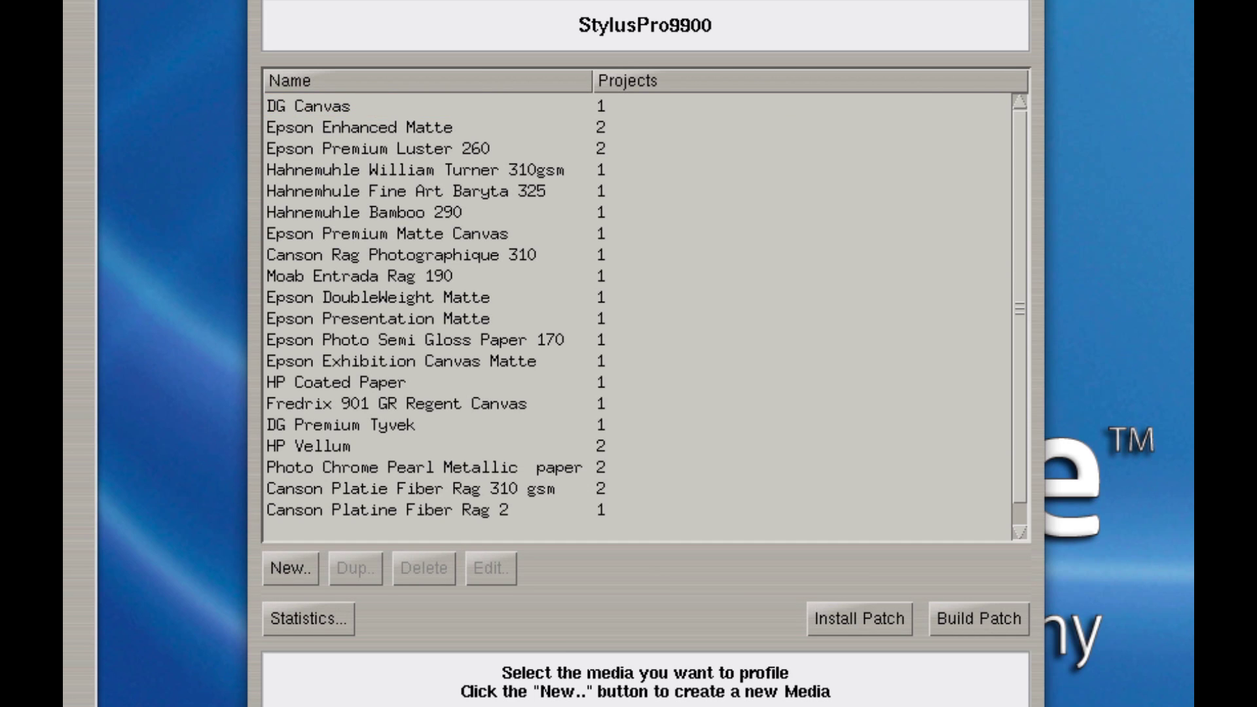
# - Select all 21 media, from DG Canvas to Epson Premium Glossy 250
pyautogui.scroll(-1, 1020, 347)
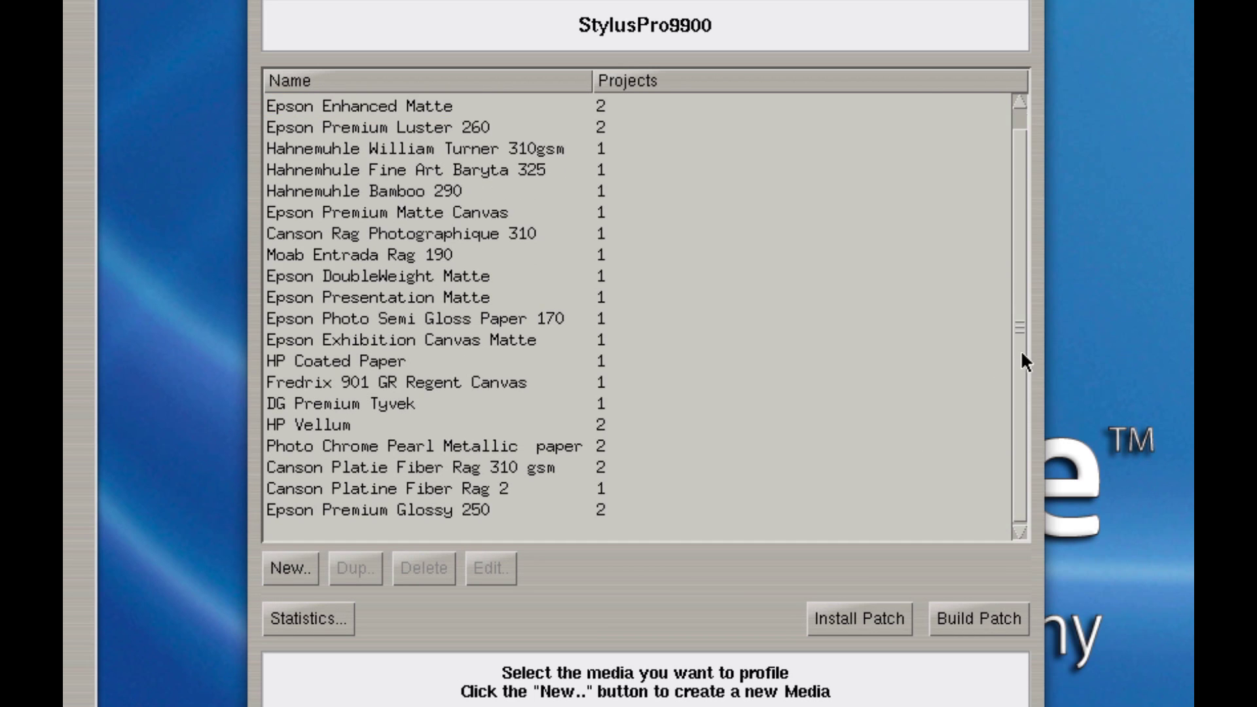
pyautogui.scroll(1, 1021, 336)
pyautogui.scroll(-1, 1014, 366)
pyautogui.scroll(1, 1012, 367)
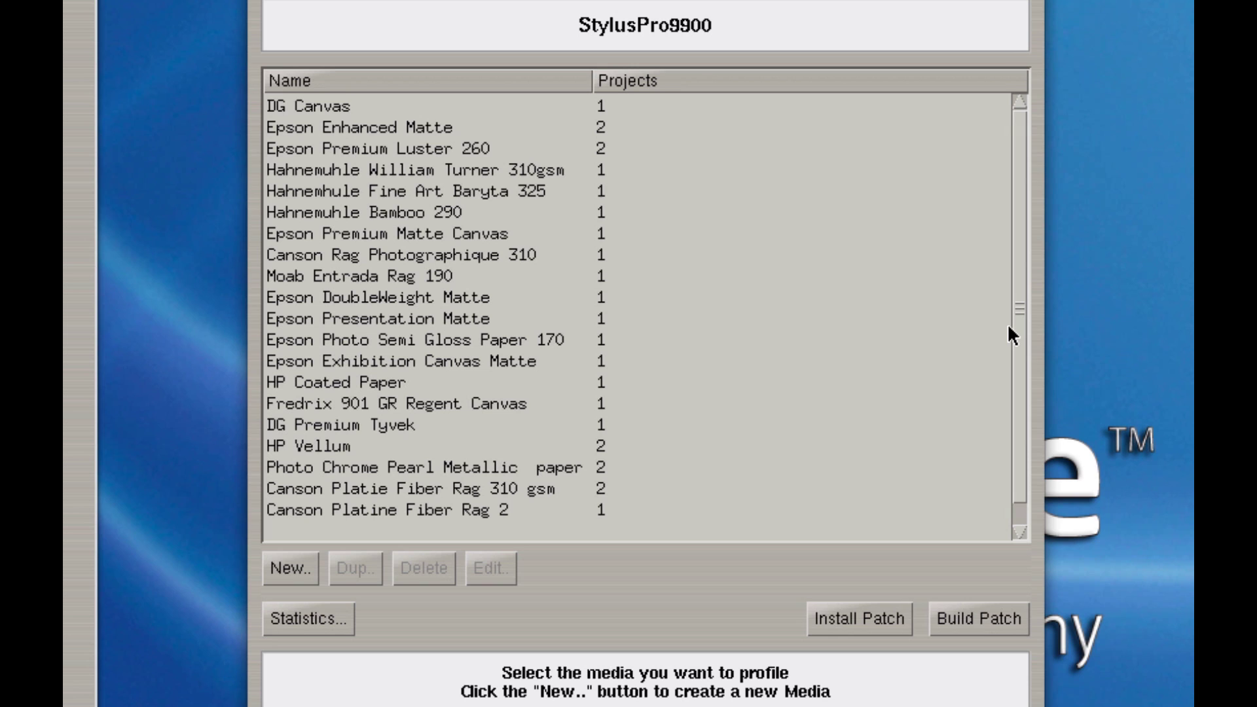
pyautogui.click(309, 110)
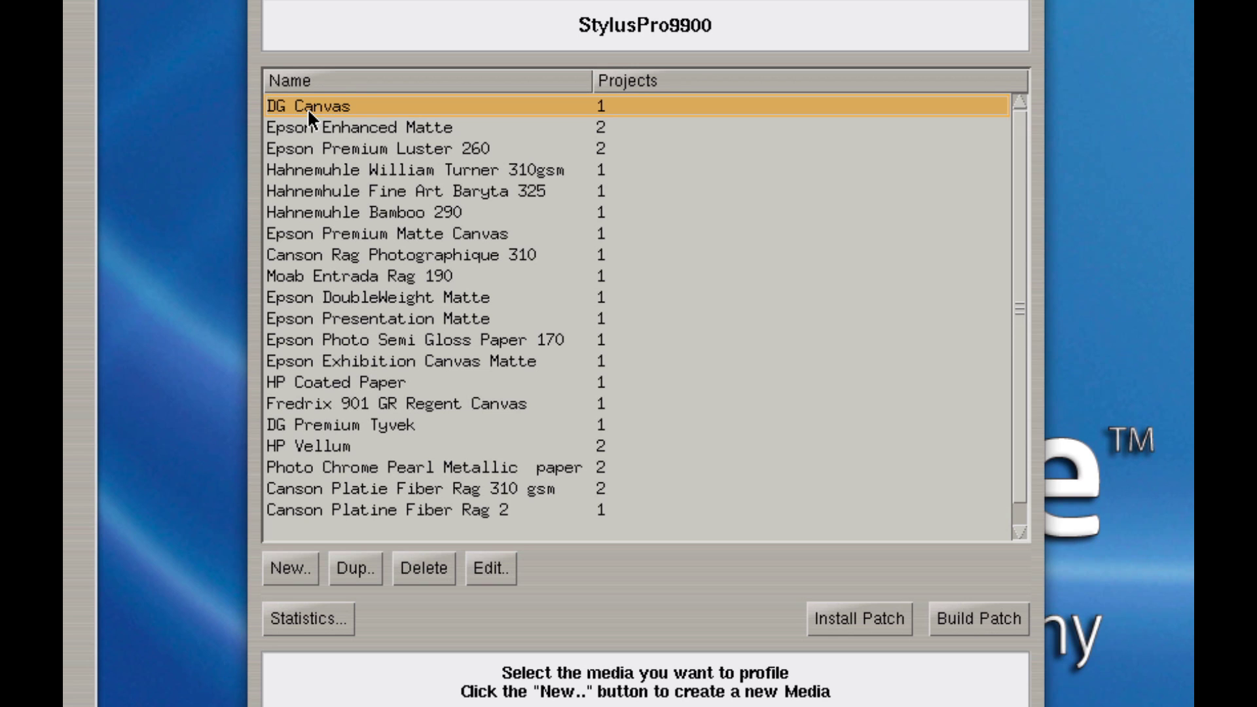
pyautogui.scroll(-1, 1016, 236)
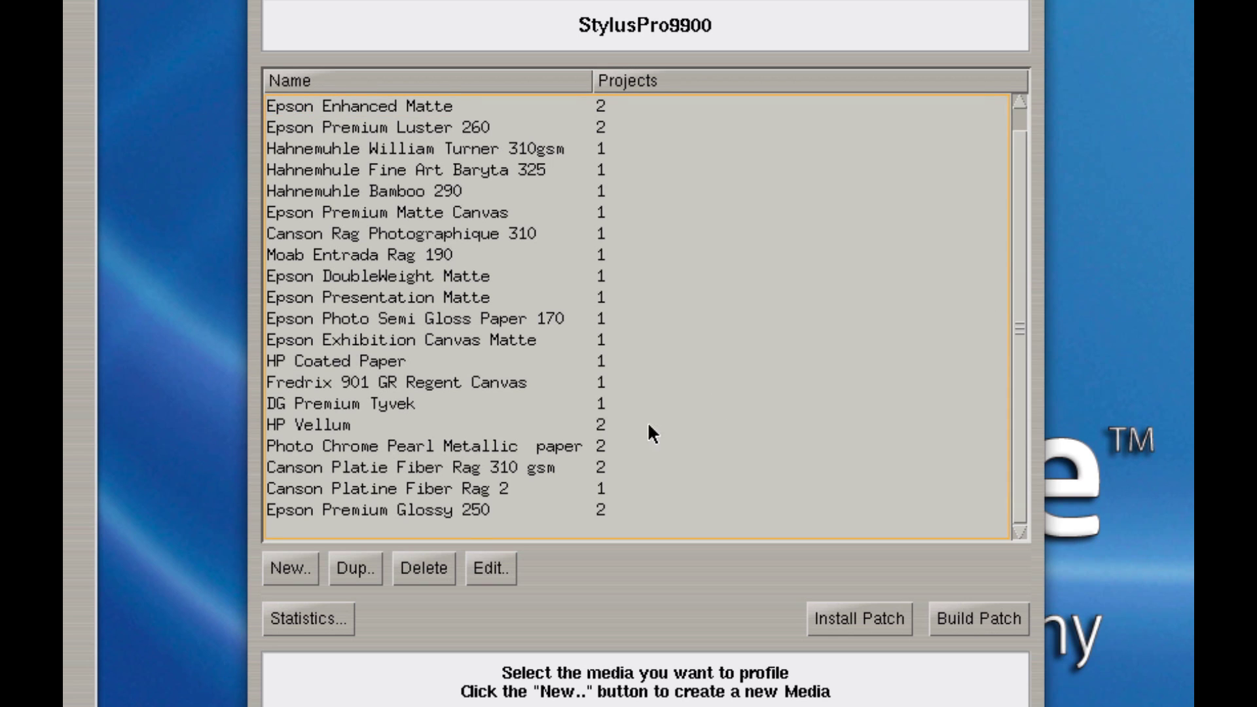
pyautogui.keyDown('shift'); pyautogui.click(465, 507); pyautogui.keyUp('shift')
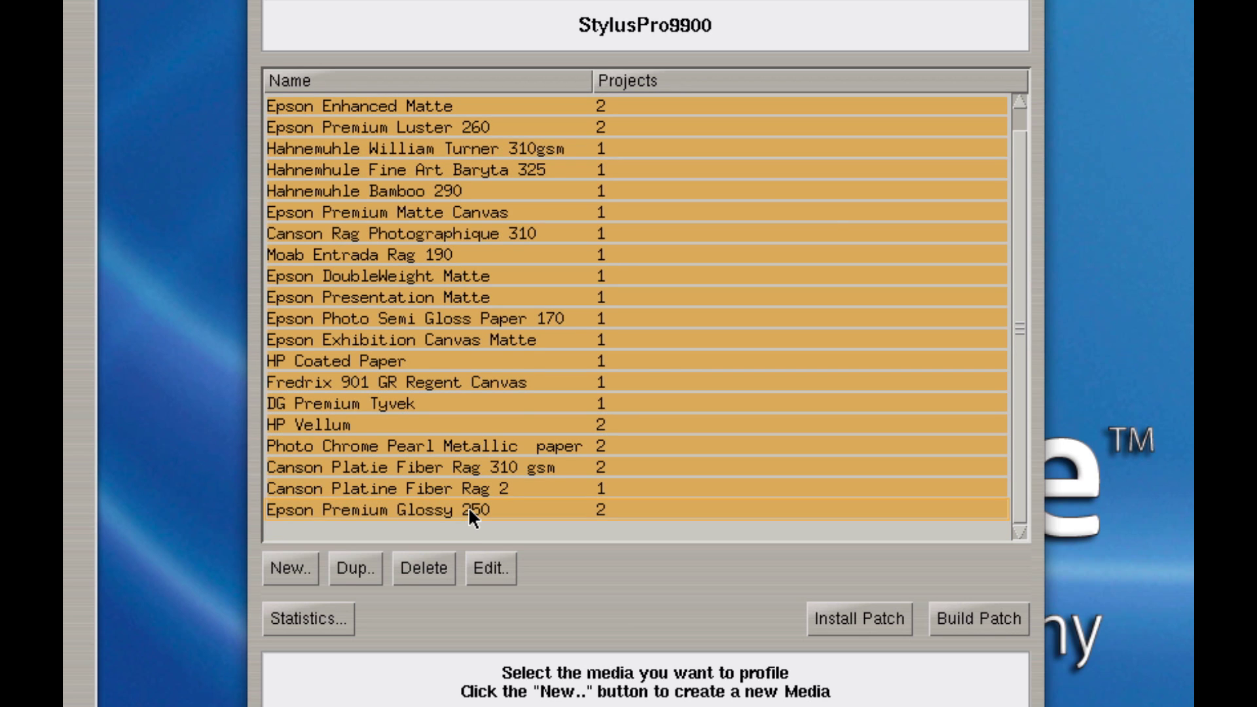
# - Start a patch build from the 21 selected StylusPro9900 media
pyautogui.click(952, 617)
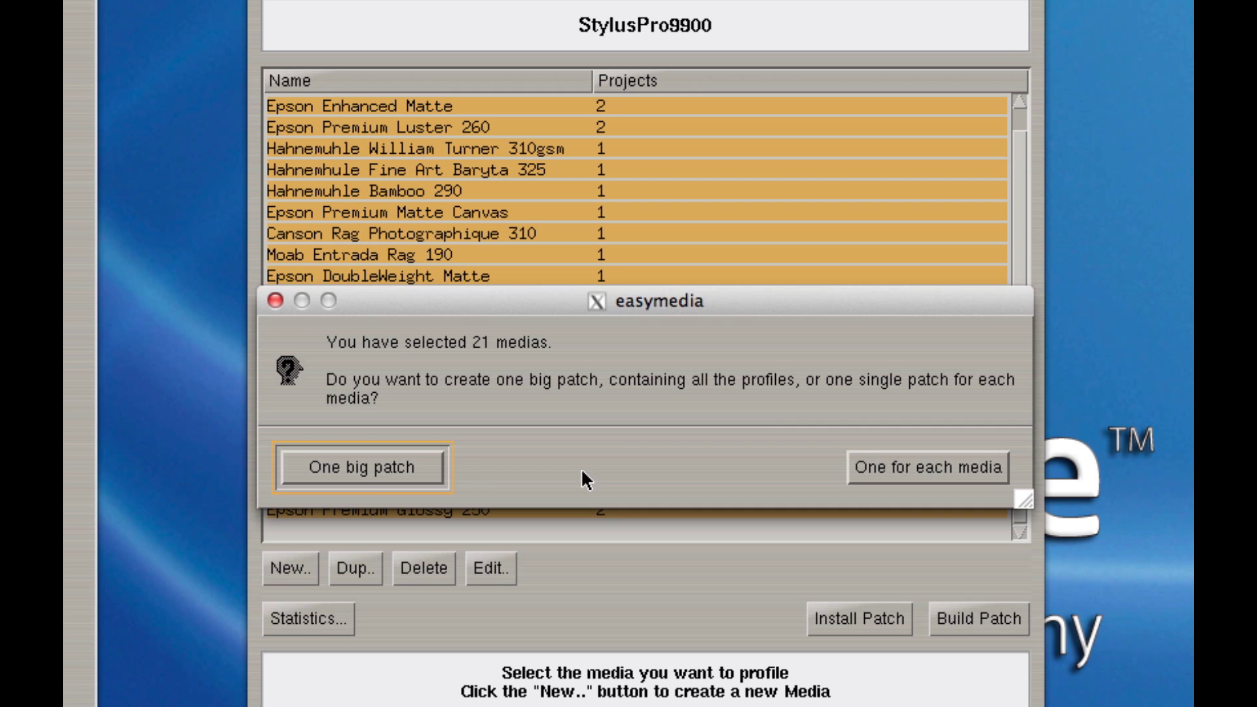
# - Save one big patch, Epson-SP9900_MediaSet.calpatch, to the Desktop
pyautogui.click(376, 467)
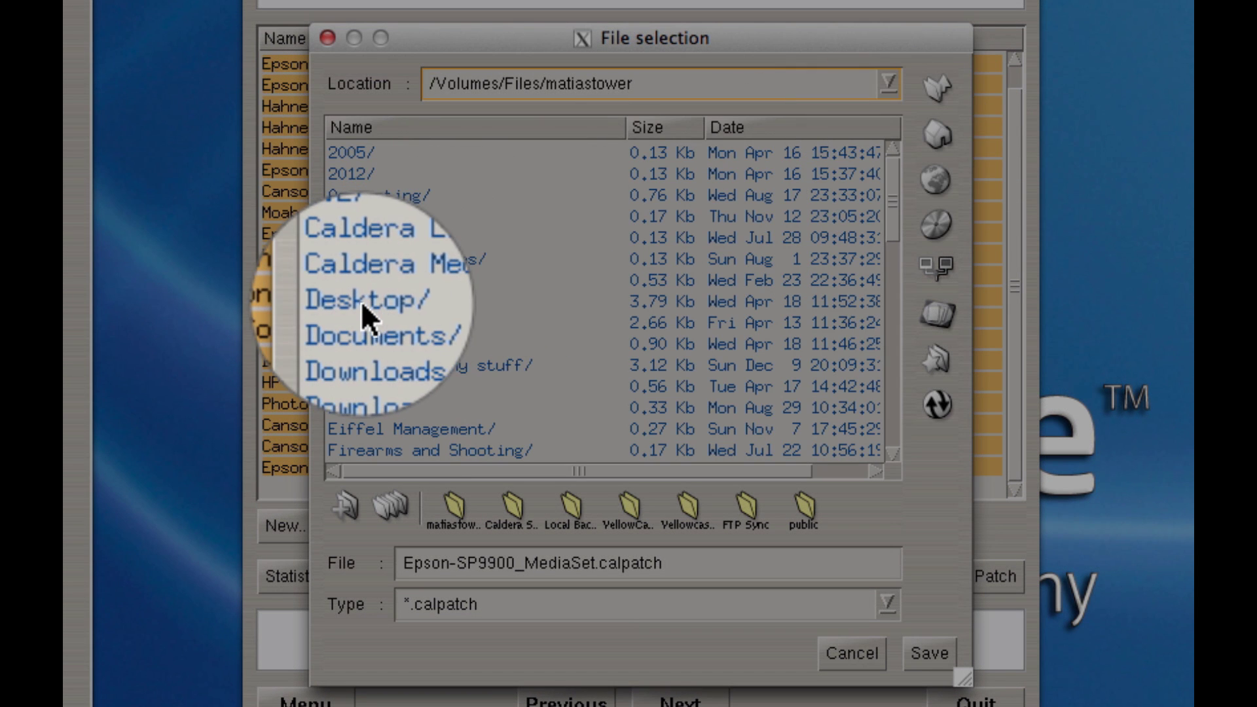
pyautogui.doubleClick(361, 301)
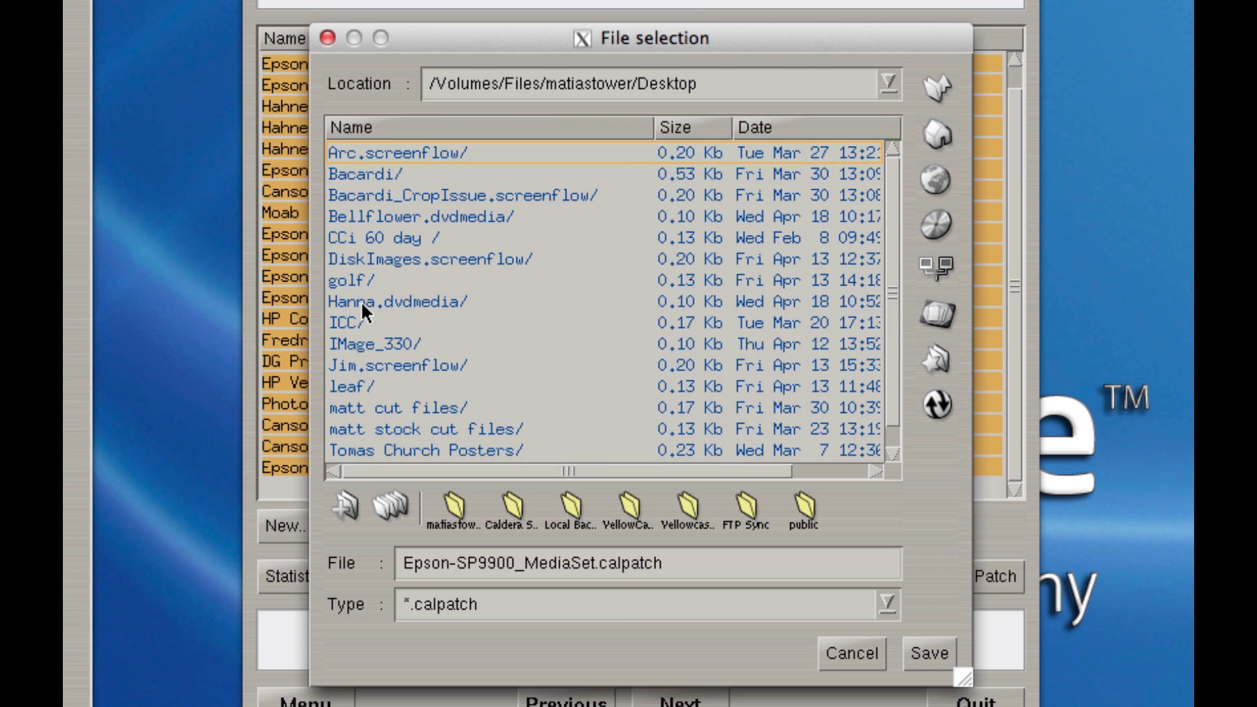
pyautogui.click(919, 652)
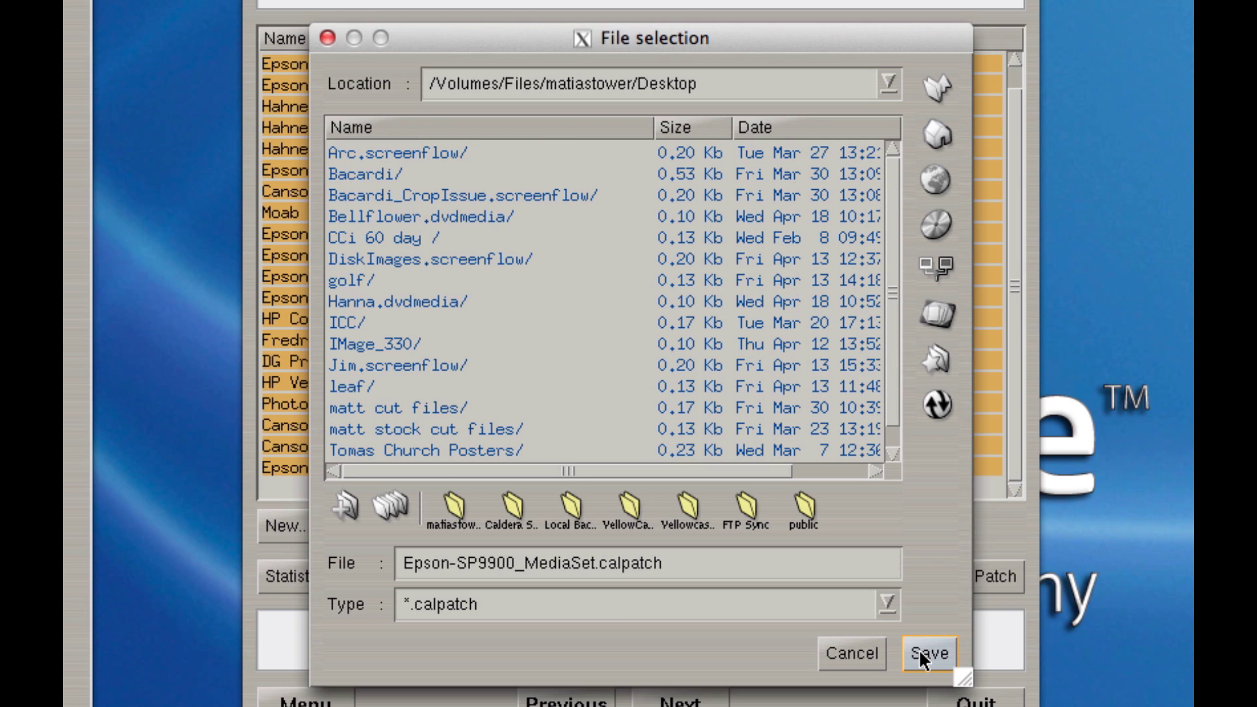
pyautogui.click(919, 655)
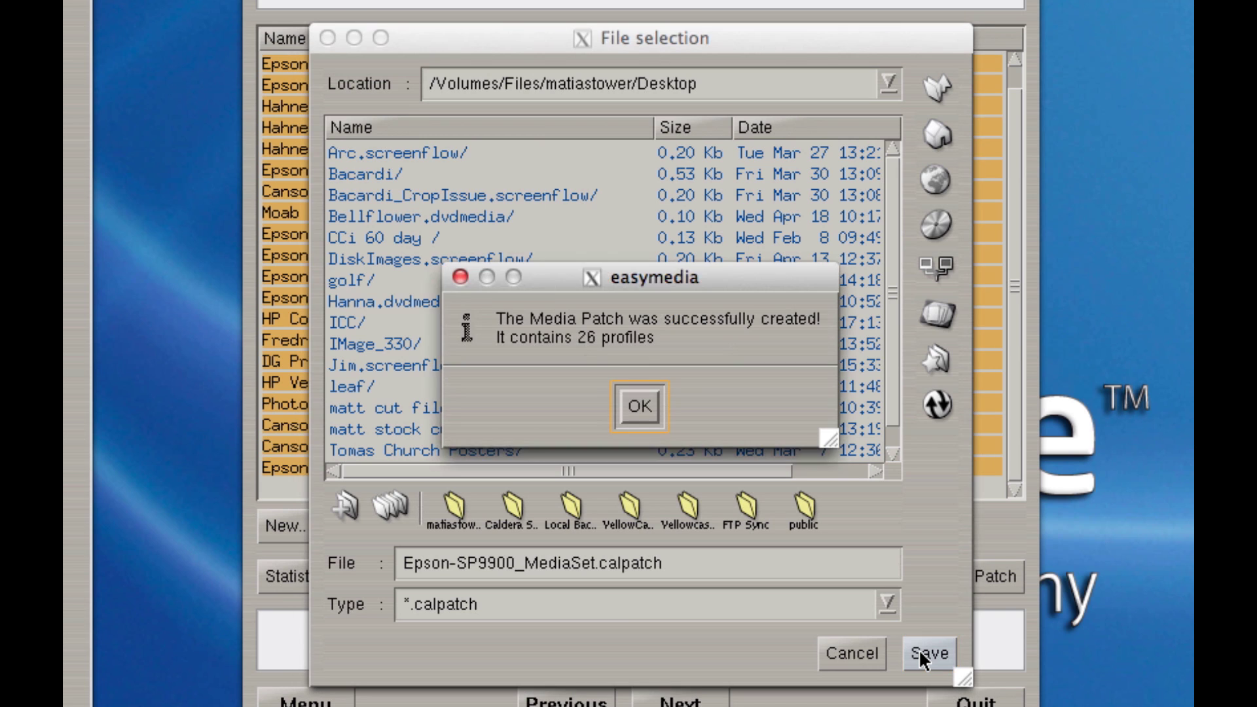
# - Dismiss the confirmation and drag Epson-SP9900_MediaSet.calpatch to the middle of the desktop
pyautogui.click(639, 406)
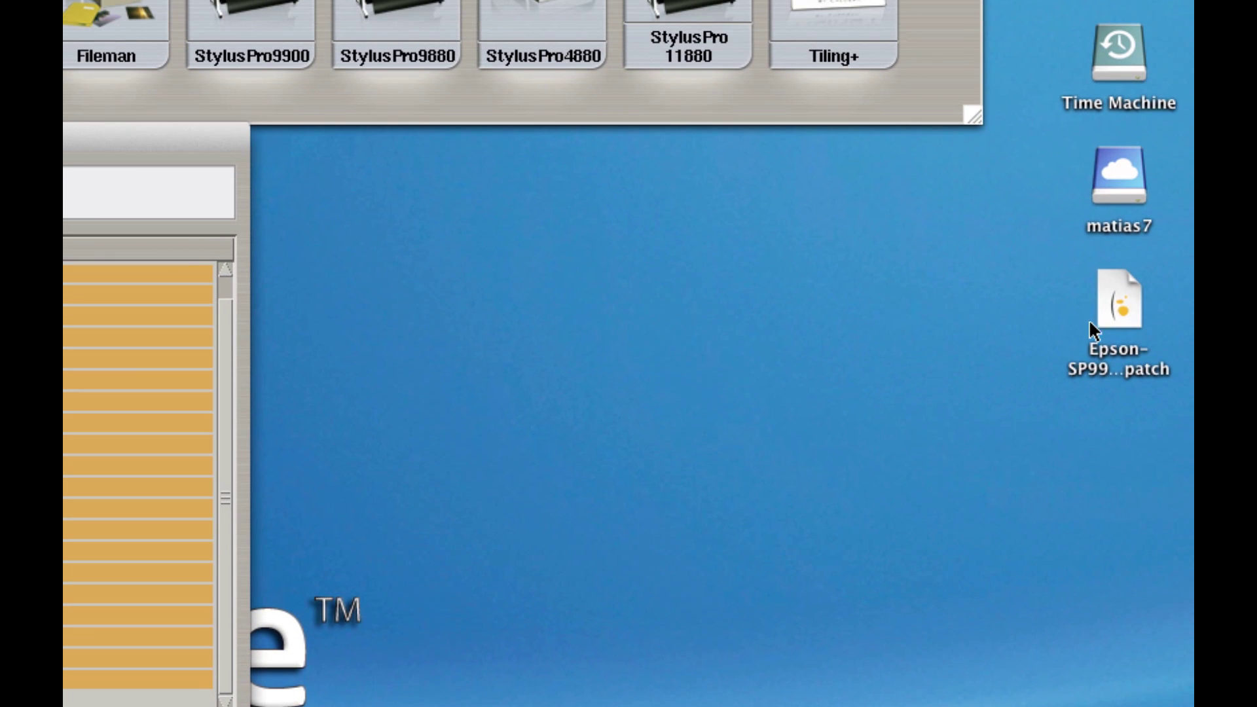
pyautogui.moveTo(1115, 301); pyautogui.dragTo(780, 321)
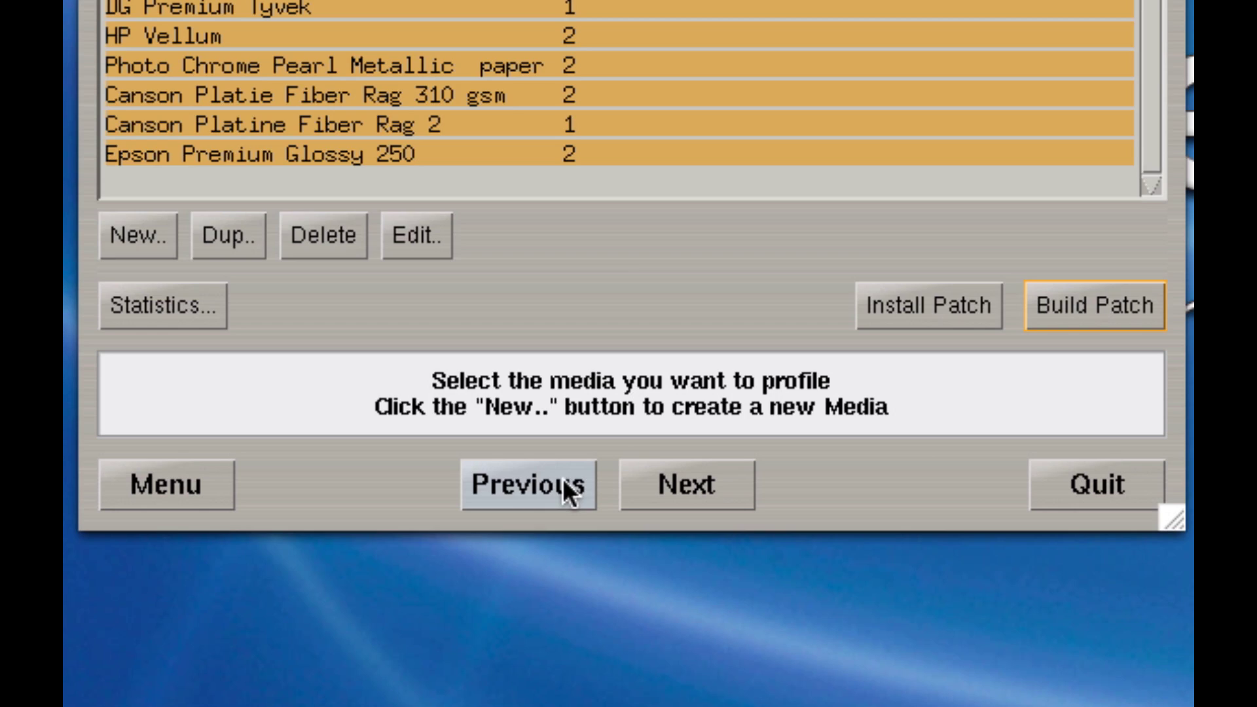
# - Go back to the printers and open the StylusPro11880 media list
pyautogui.click(564, 486)
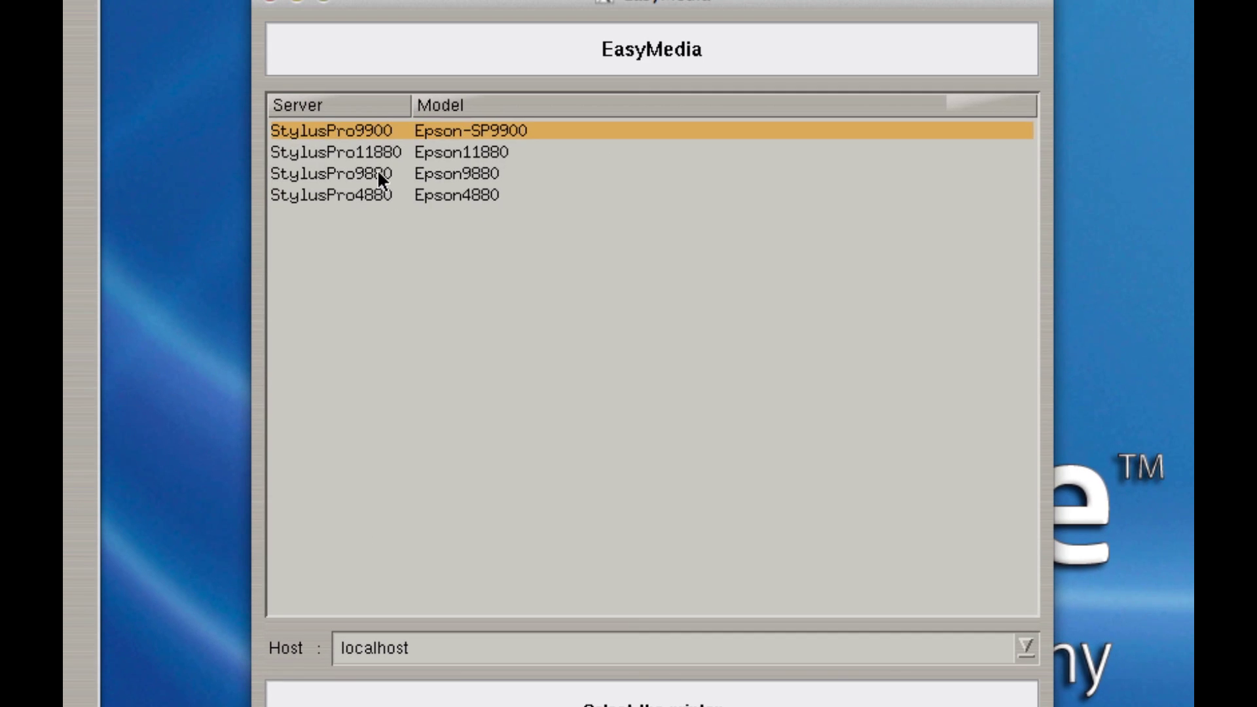
pyautogui.click(364, 155)
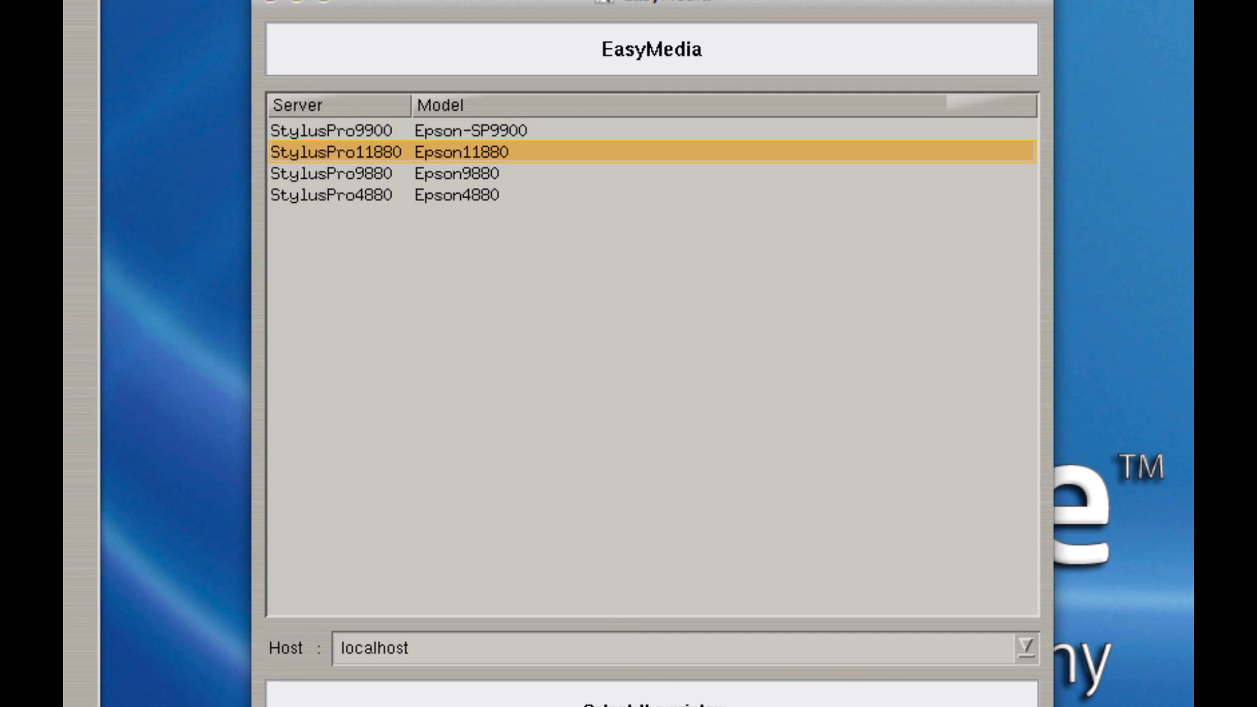
pyautogui.press('Return')
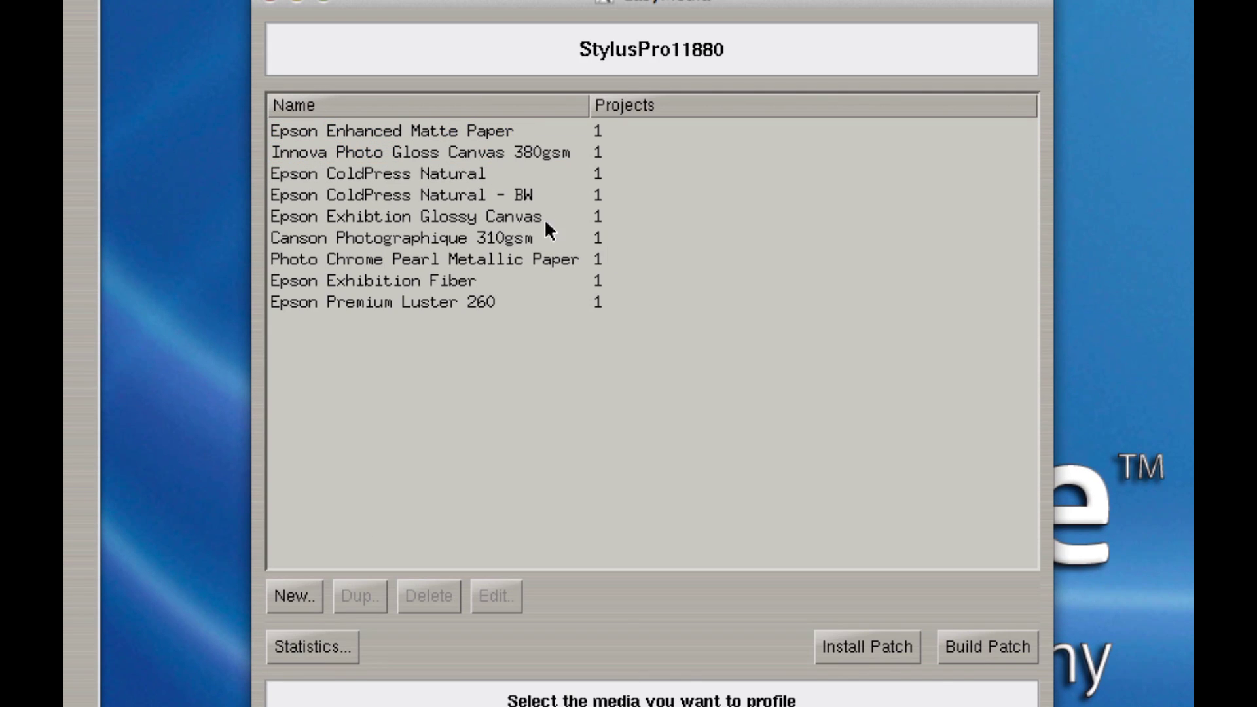
# - Select all nine media, Epson Enhanced Matte Paper through Epson Premium Luster 260
pyautogui.click(426, 130)
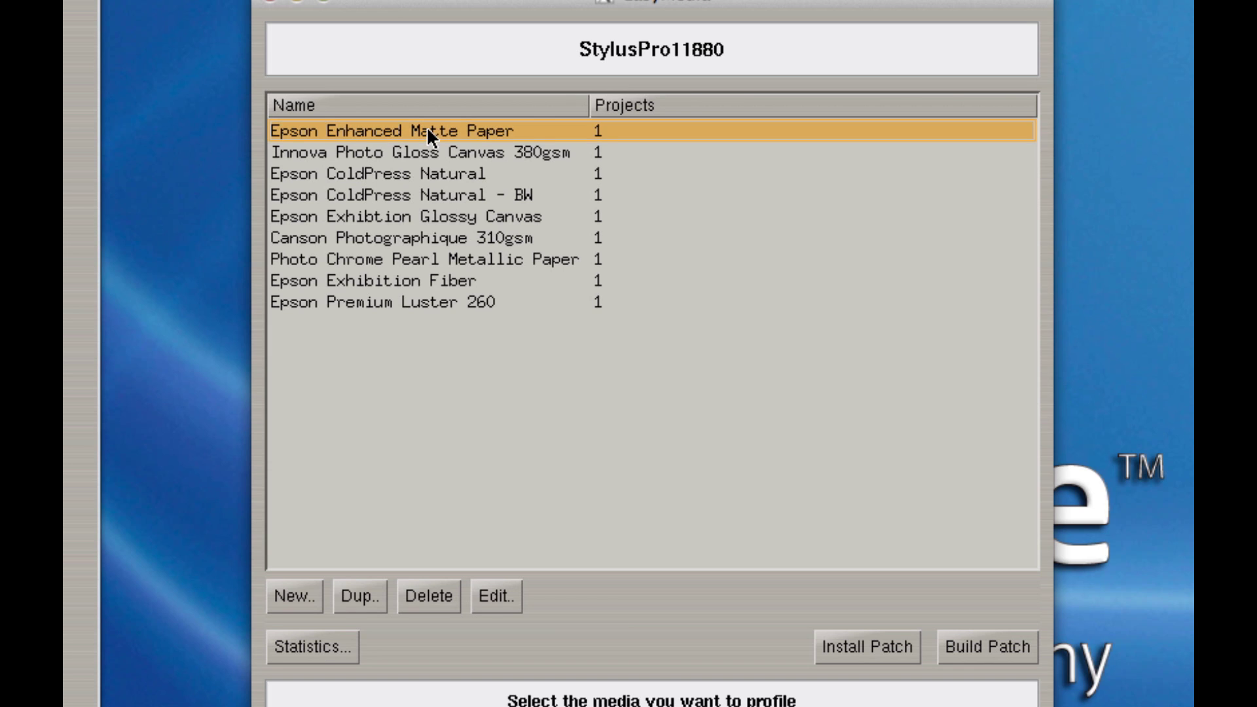
pyautogui.click(426, 154)
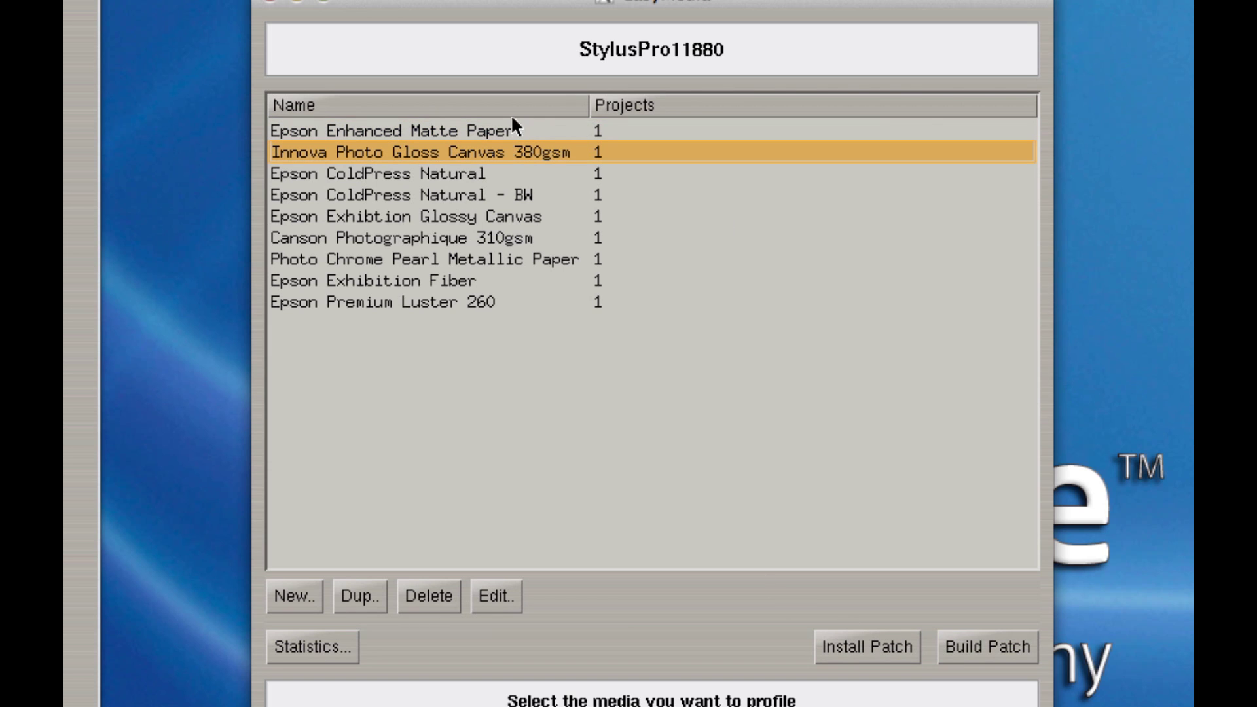
pyautogui.click(488, 133)
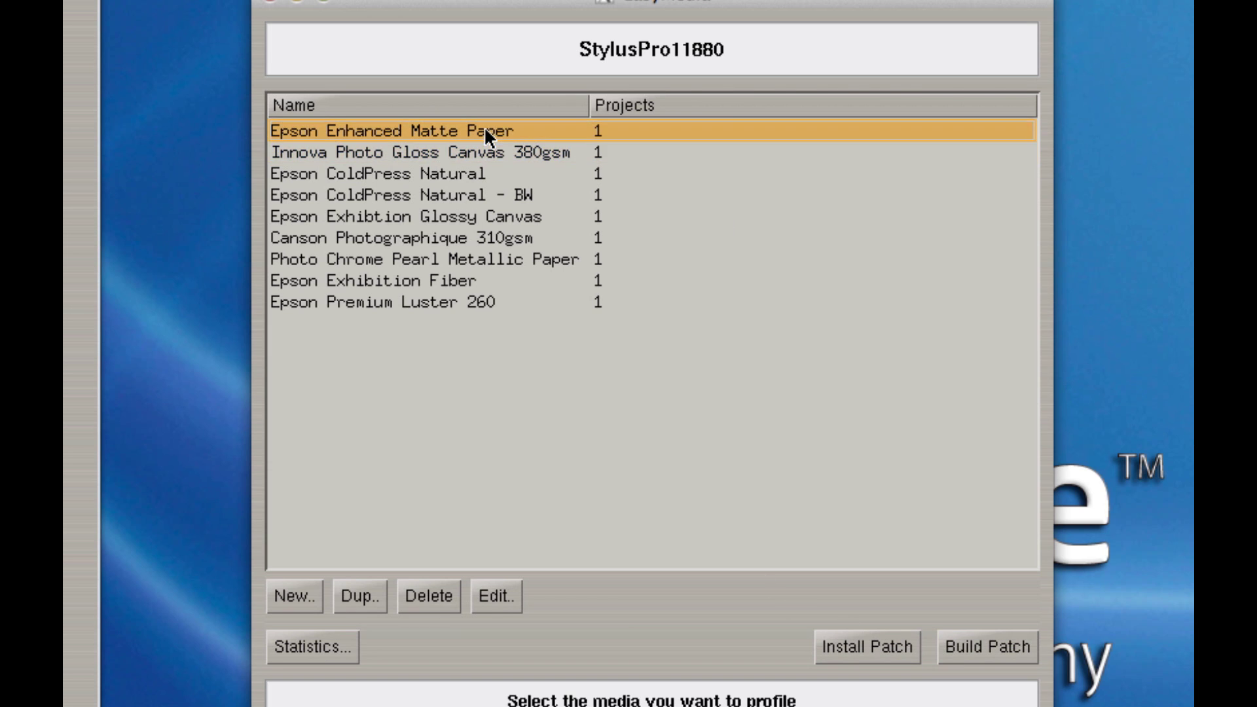
pyautogui.keyDown('shift'); pyautogui.click(465, 302); pyautogui.keyUp('shift')
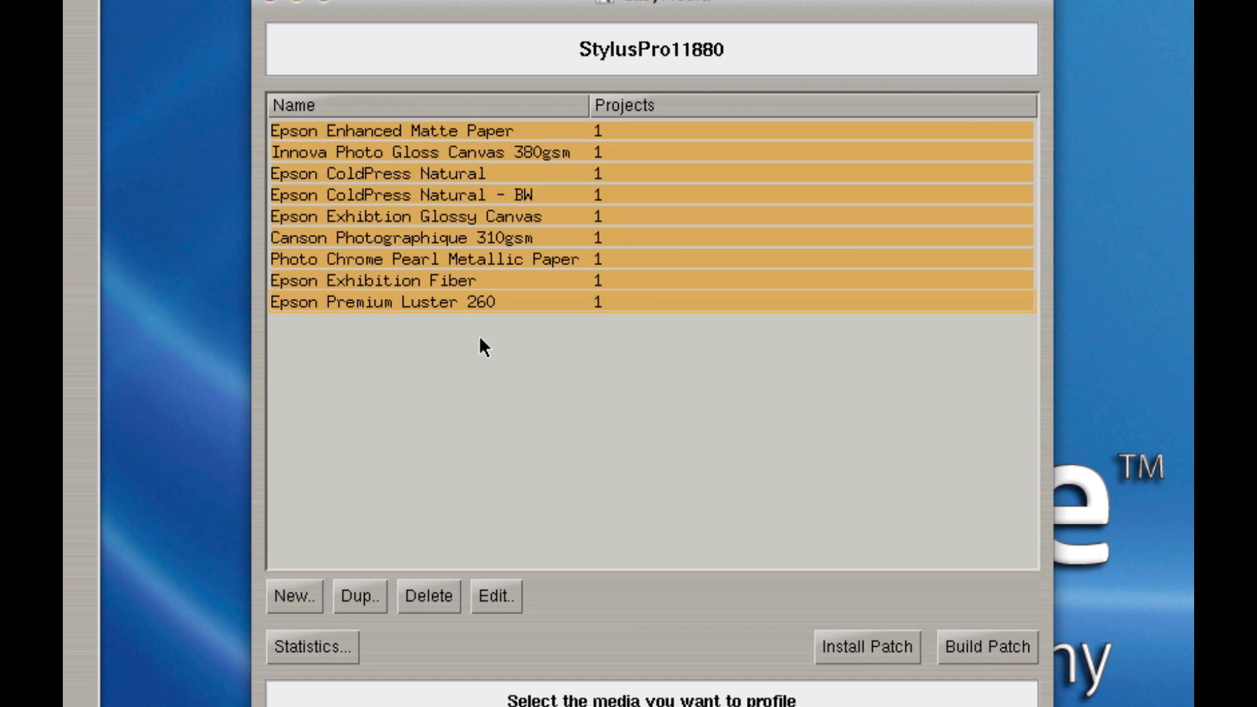
# - Build one big 9-profile patch, Epson11880_MediaSet.calpatch, and save it to the Desktop
pyautogui.click(954, 639)
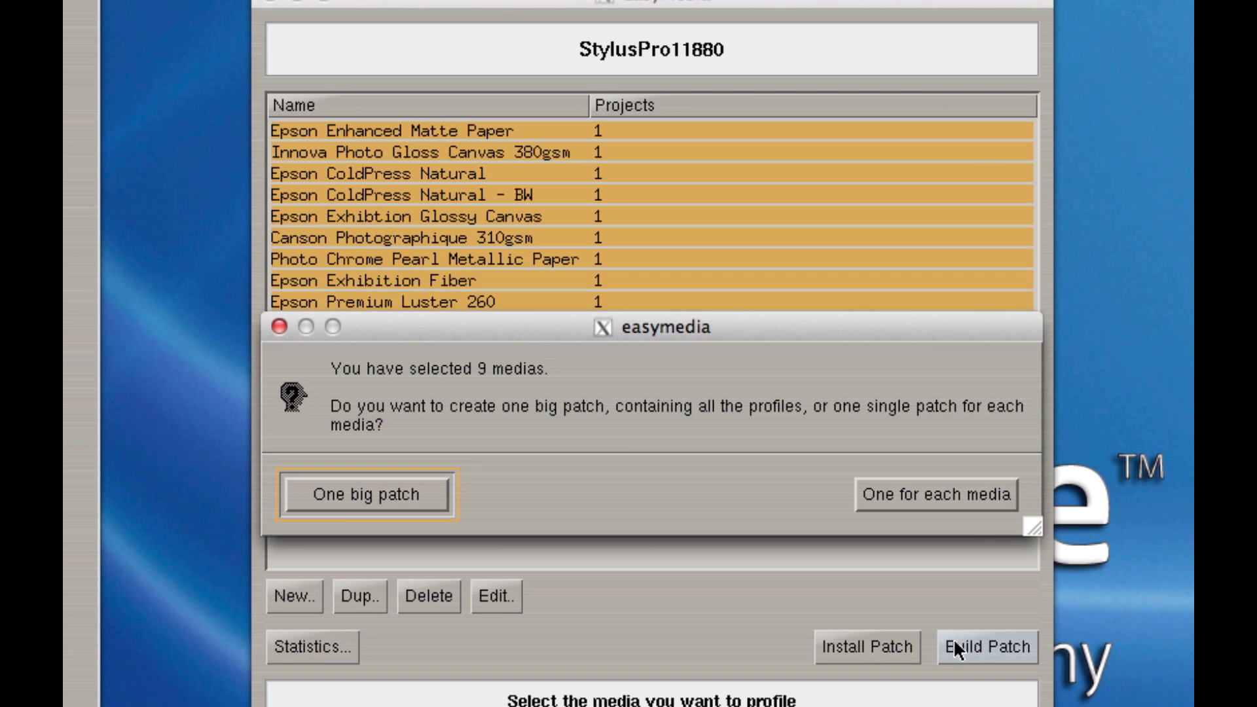
pyautogui.click(355, 496)
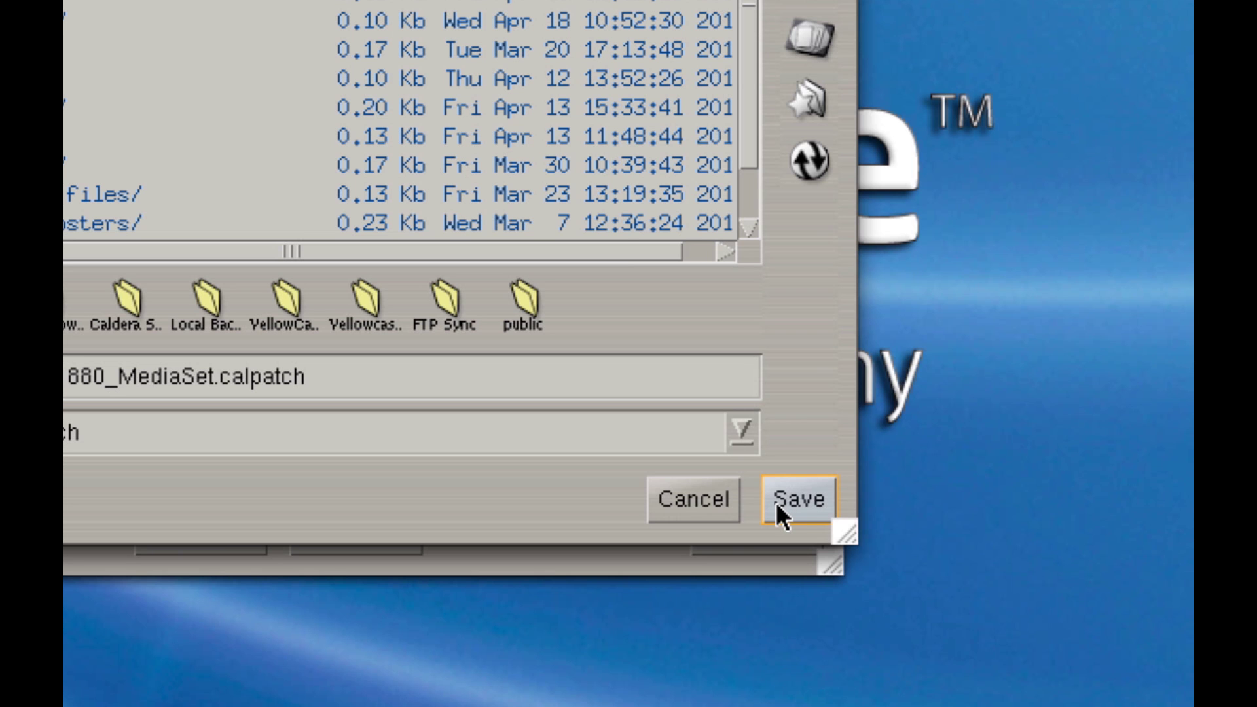
pyautogui.click(779, 501)
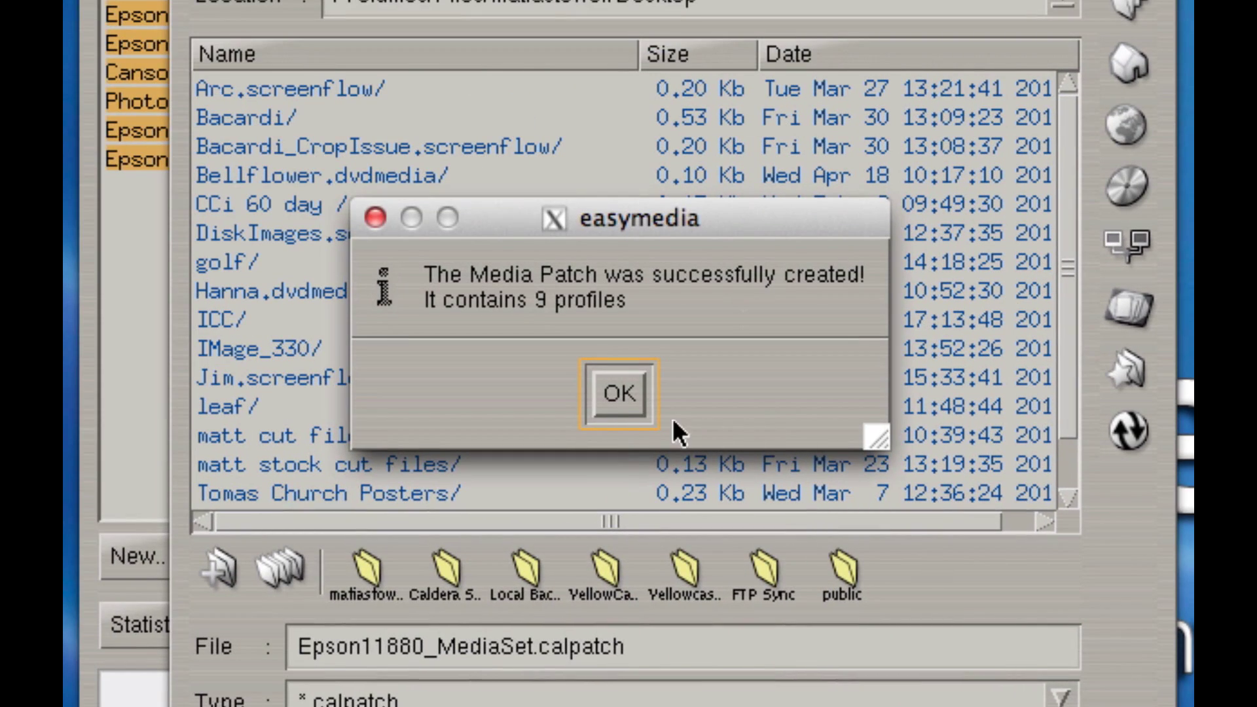
pyautogui.click(604, 398)
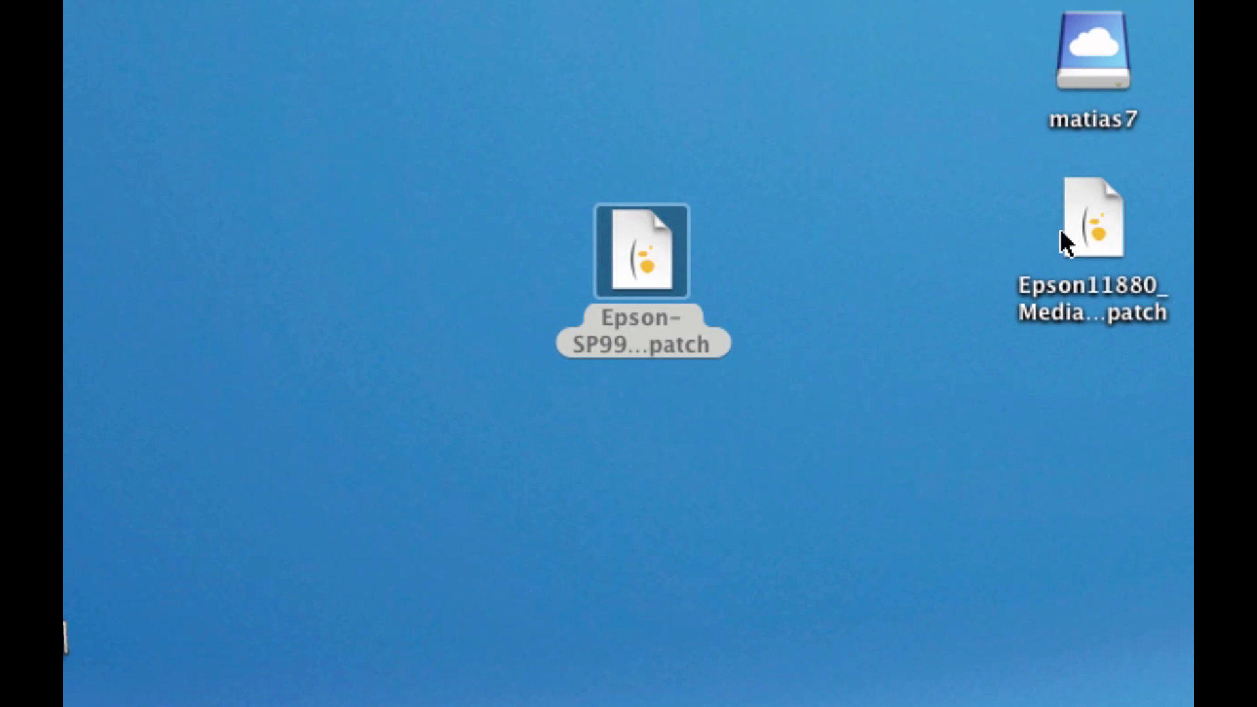
# - Move Epson11880_MediaSet.calpatch below the SP9900 patch and select both files
pyautogui.moveTo(1059, 228); pyautogui.dragTo(667, 439)
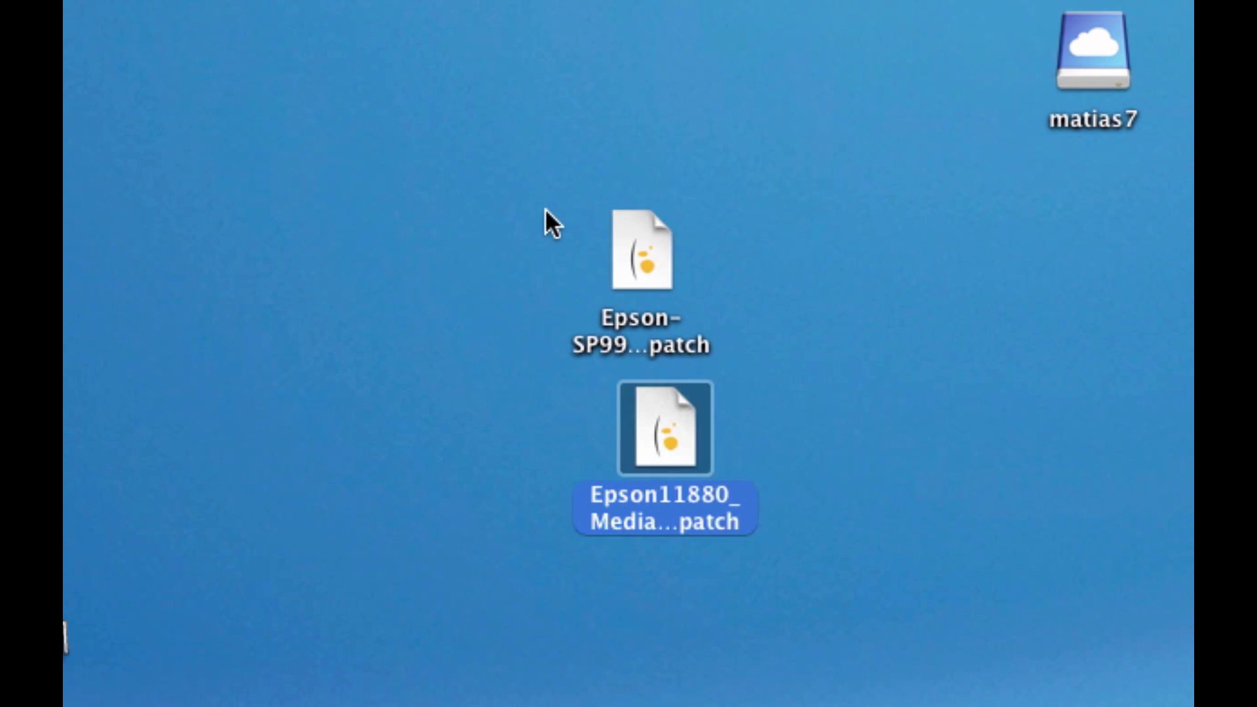
pyautogui.moveTo(546, 211); pyautogui.dragTo(671, 465)
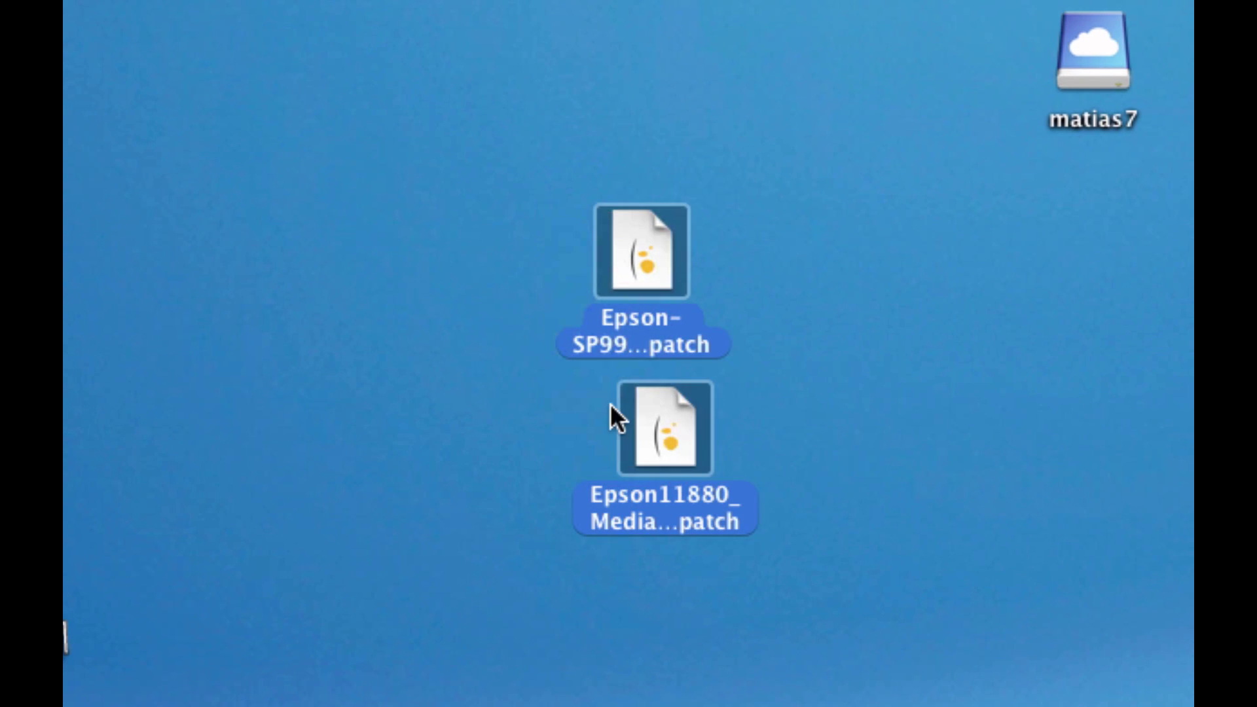